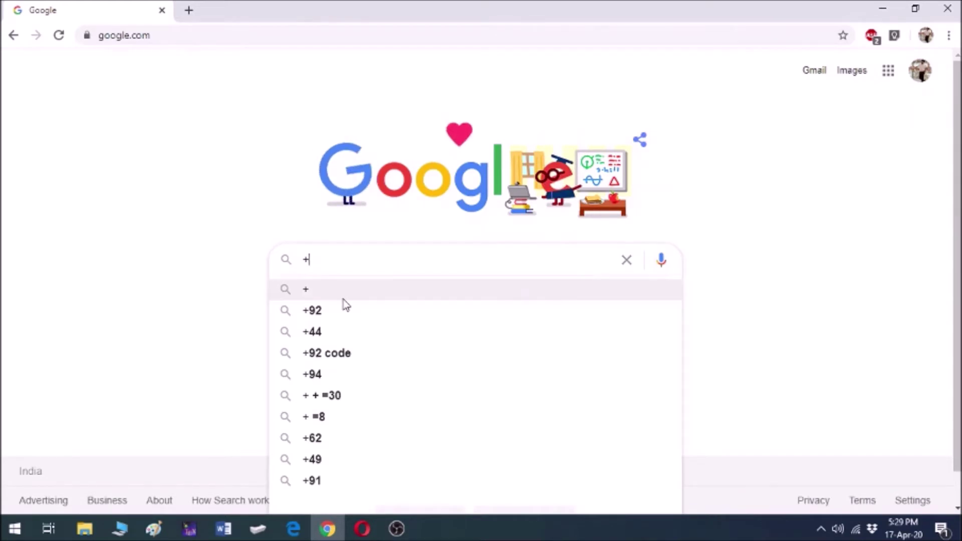
Enter renderforest.com in Chrome's address bar to load the site.
{"action": "left_click", "coordinate": [173, 34]}
{"action": "type", "text": "render"}
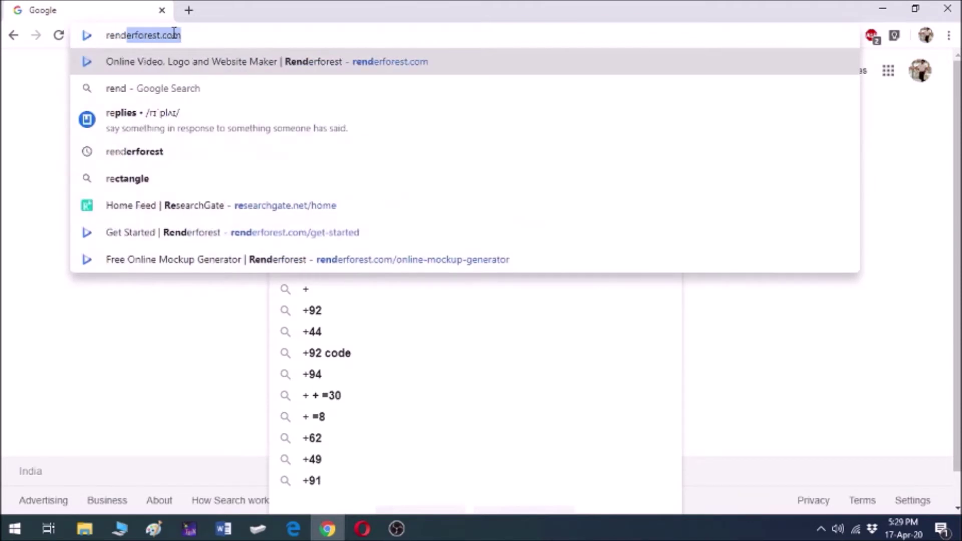
{"action": "type", "text": "forest"}
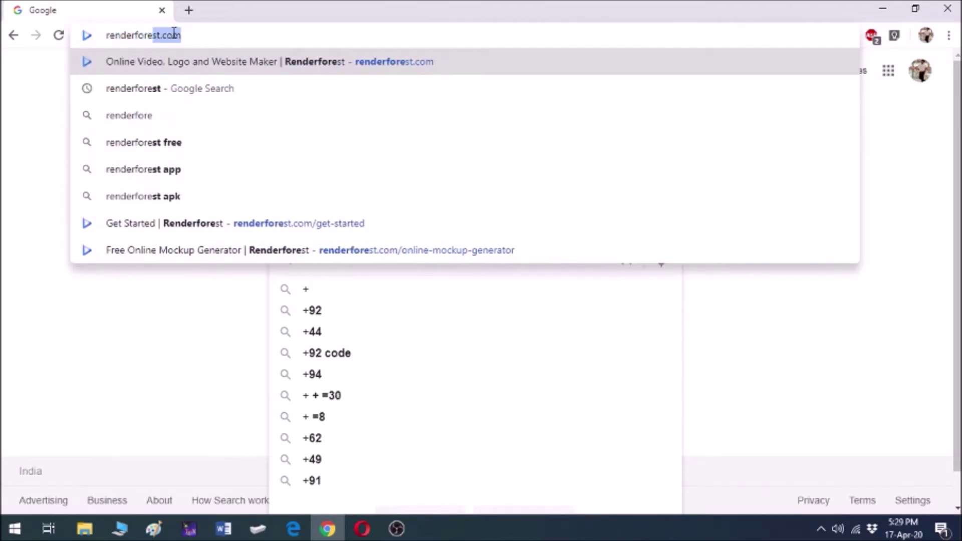
{"action": "type", "text": ".com"}
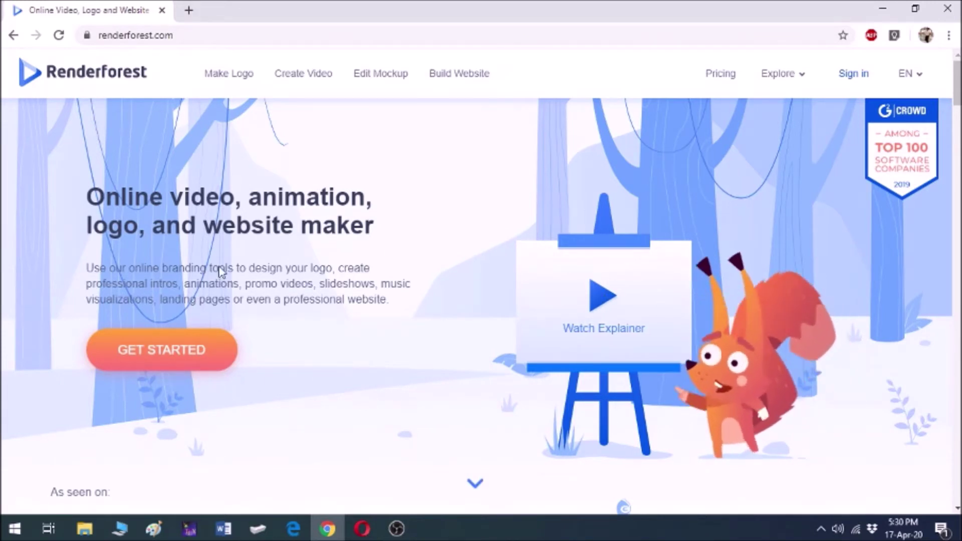
Get started on Renderforest and choose to create a logo.
{"action": "left_click", "coordinate": [164, 357]}
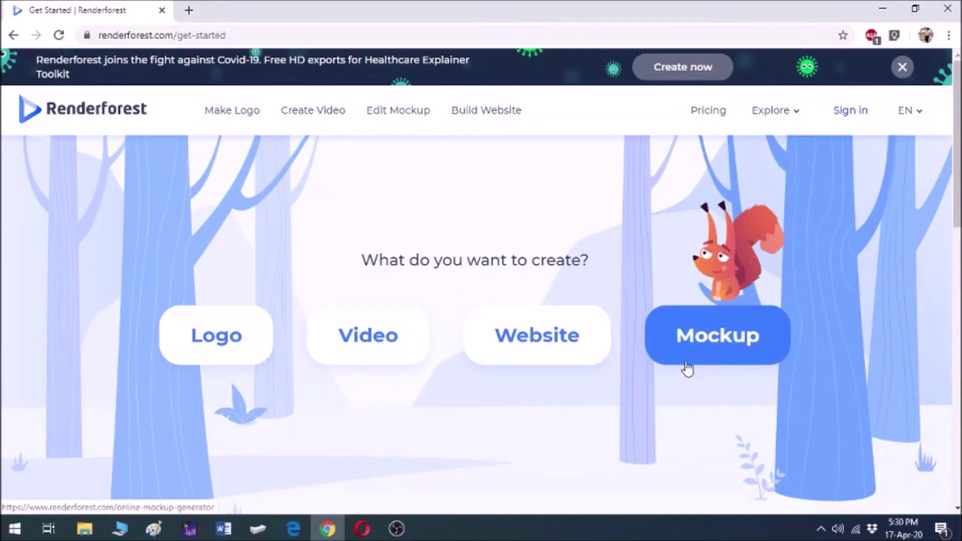
{"action": "left_click", "coordinate": [216, 333]}
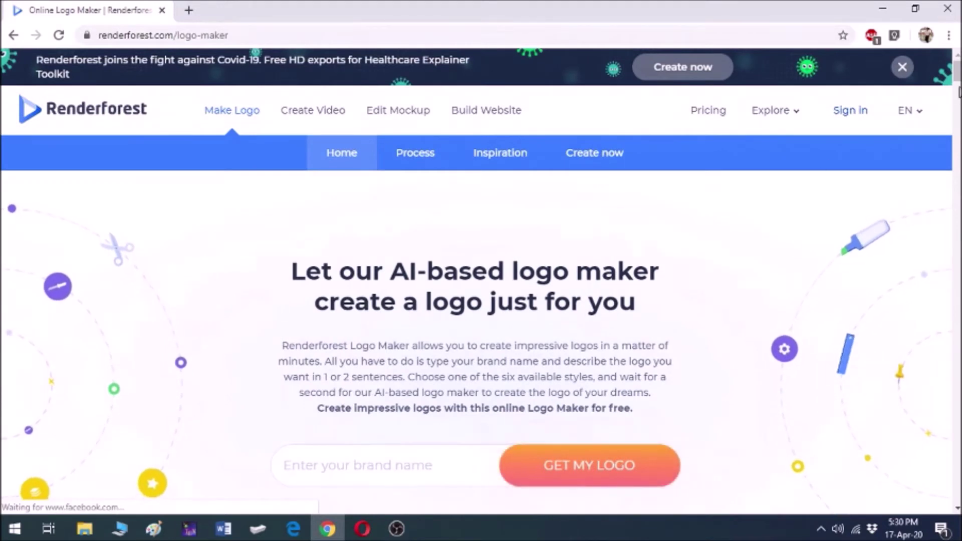
Enter Mathsonline as the brand name and continue to the logo form.
{"action": "scroll", "coordinate": [959, 93], "scroll_direction": "down", "scroll_amount": 1}
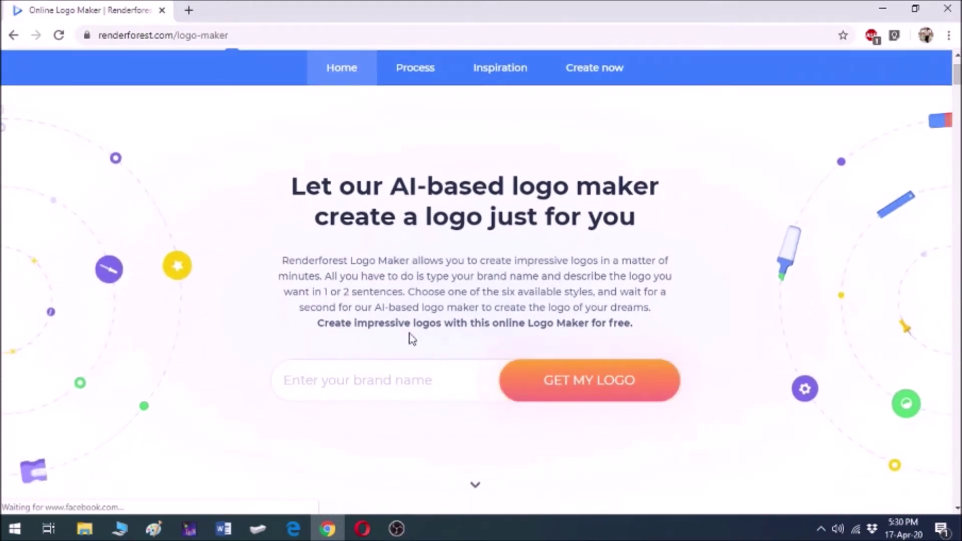
{"action": "left_click", "coordinate": [366, 380]}
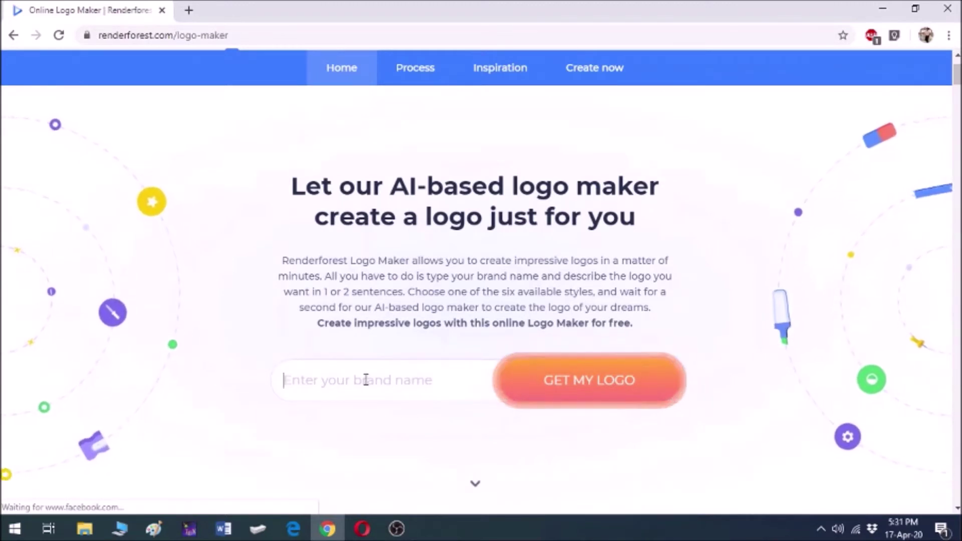
{"action": "type", "text": "Mathsom"}
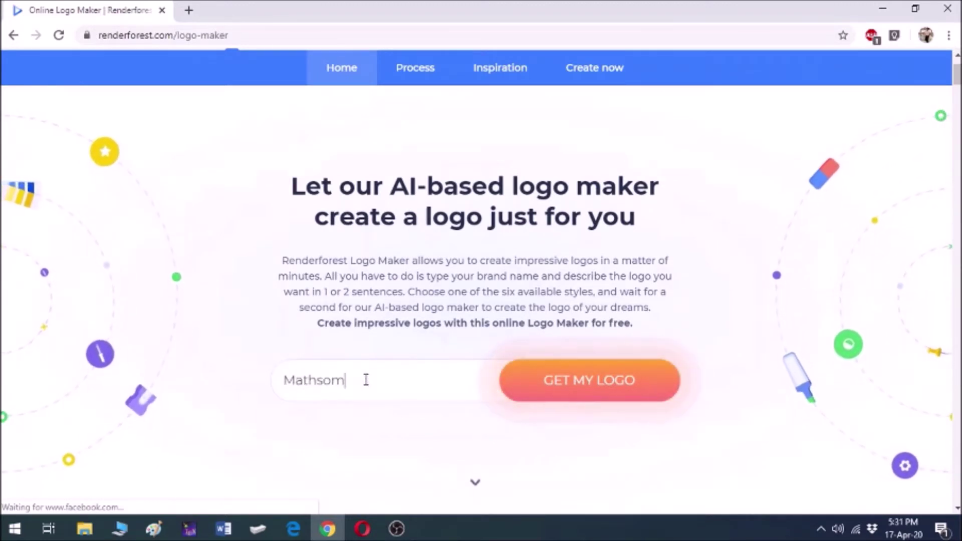
{"action": "key", "text": "BackSpace"}
{"action": "type", "text": "n"}
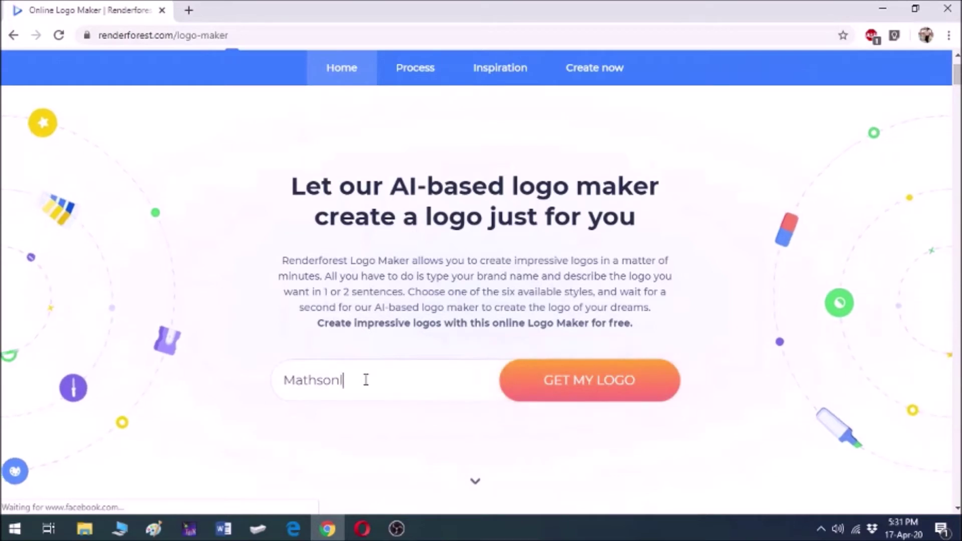
{"action": "type", "text": "line"}
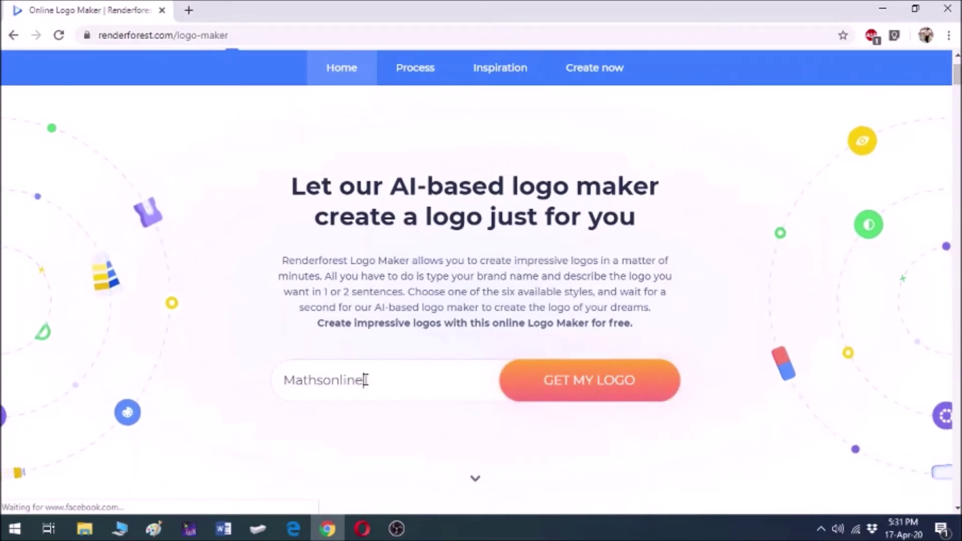
{"action": "left_click", "coordinate": [552, 388]}
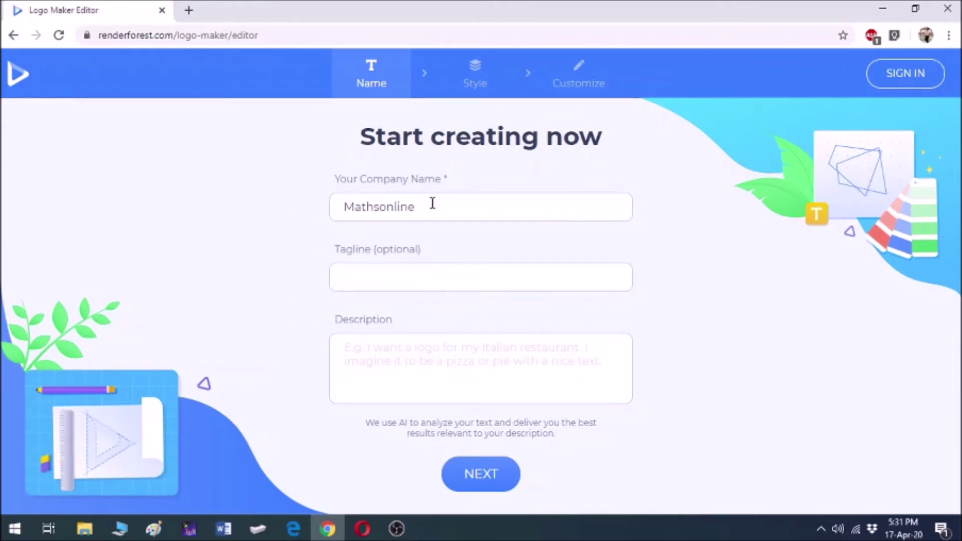
Fill in tagline 'Math-the only universal language !' and an online-teaching-platform description, then continue.
{"action": "left_click", "coordinate": [420, 275]}
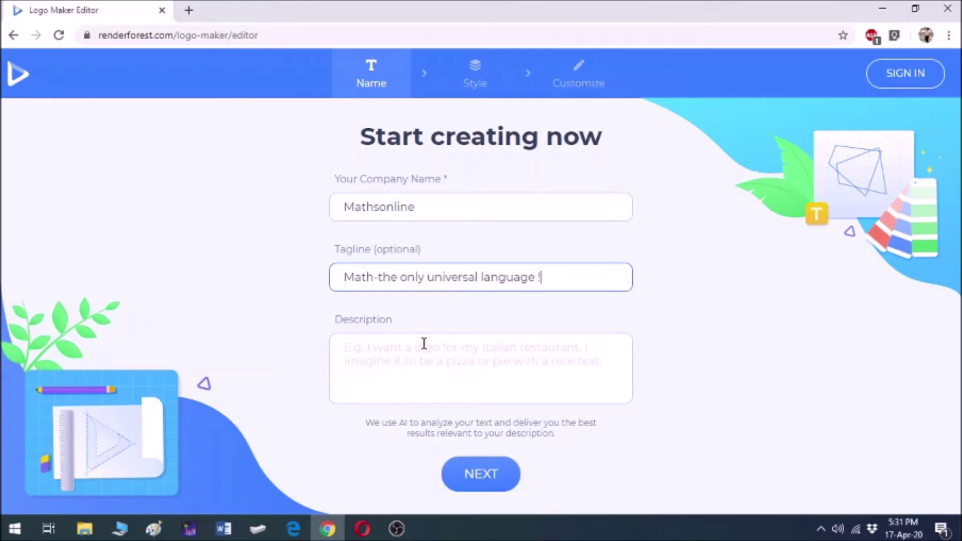
{"action": "left_click", "coordinate": [420, 360]}
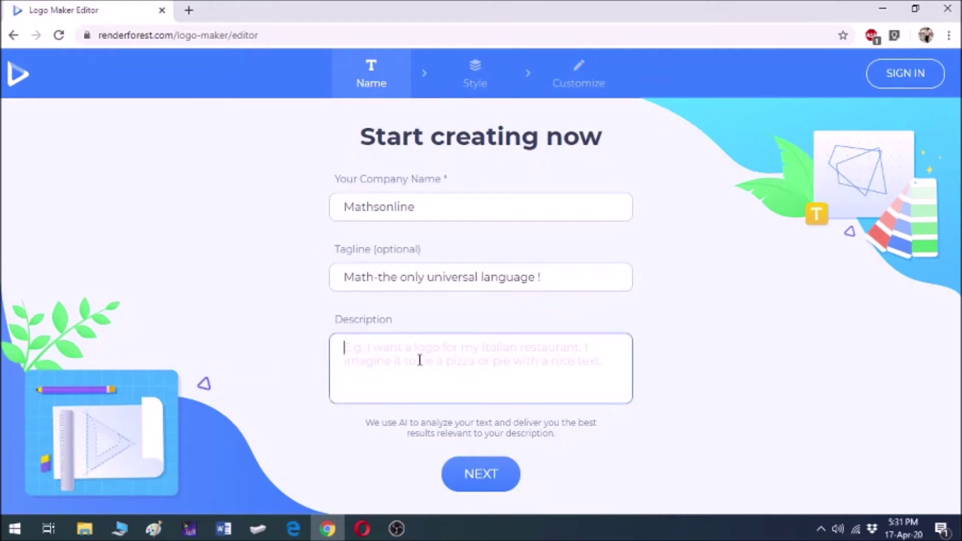
{"action": "type", "text": "I"}
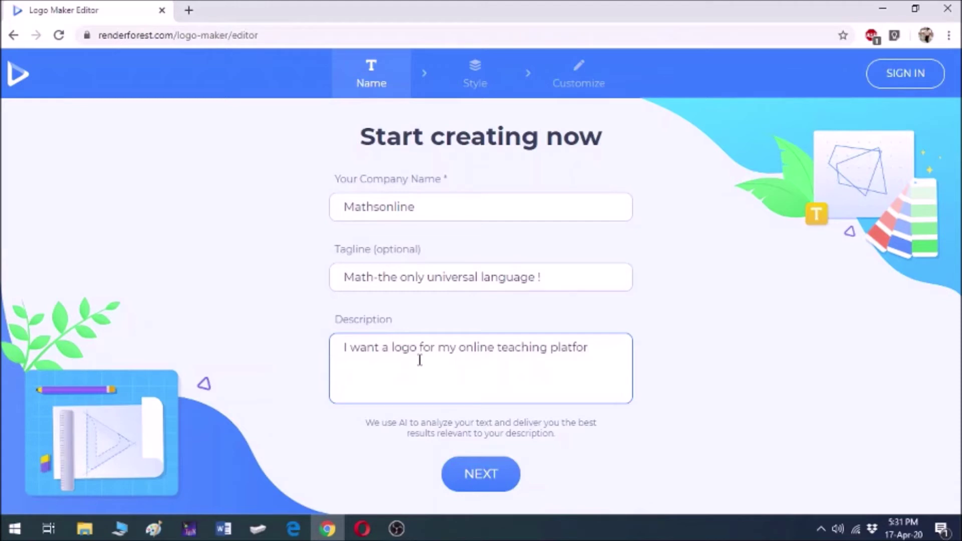
{"action": "type", "text": "m."}
{"action": "left_click", "coordinate": [496, 489]}
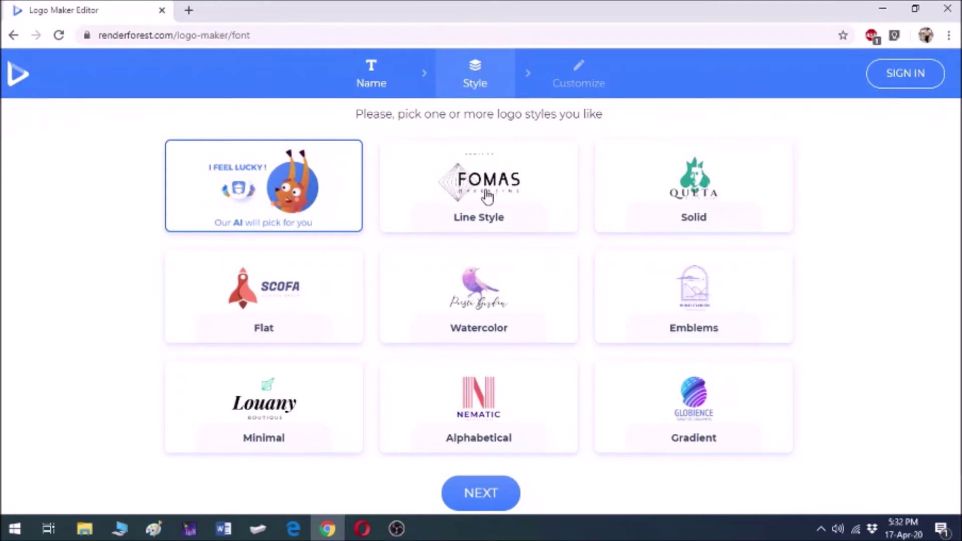
Select the Line Style card for the logo look.
{"action": "left_click", "coordinate": [486, 196]}
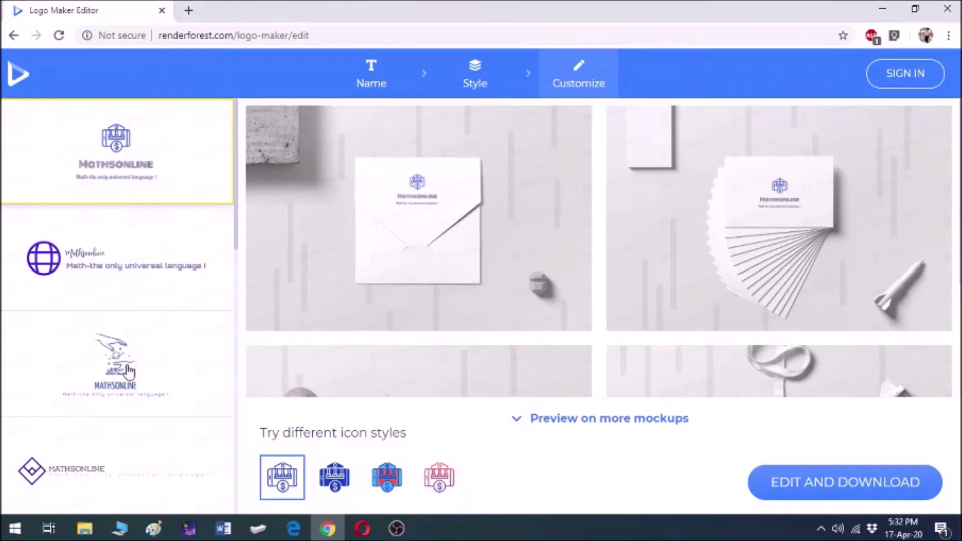
Compare logo variants in the list and settle on the M line-icon design.
{"action": "left_click_drag", "start_coordinate": [236, 224], "coordinate": [256, 485]}
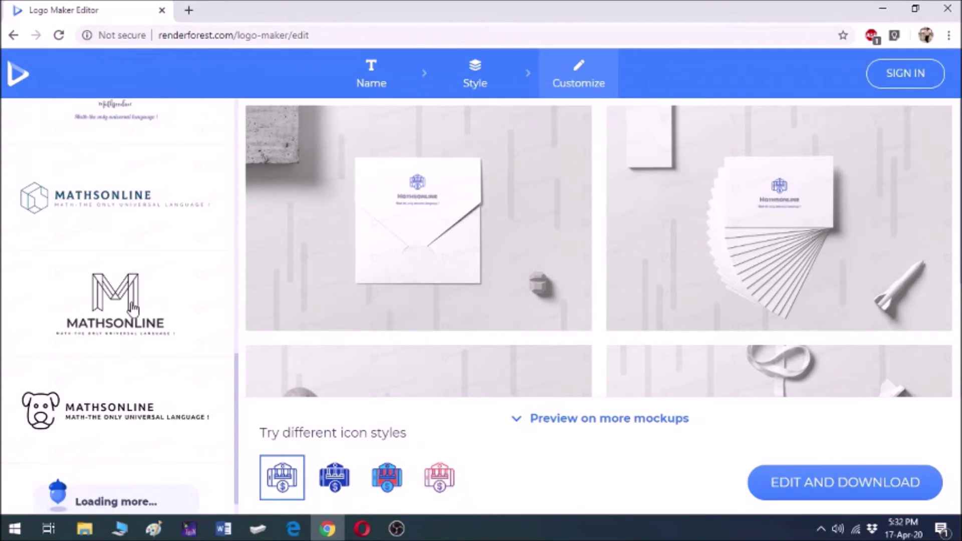
{"action": "left_click", "coordinate": [132, 309]}
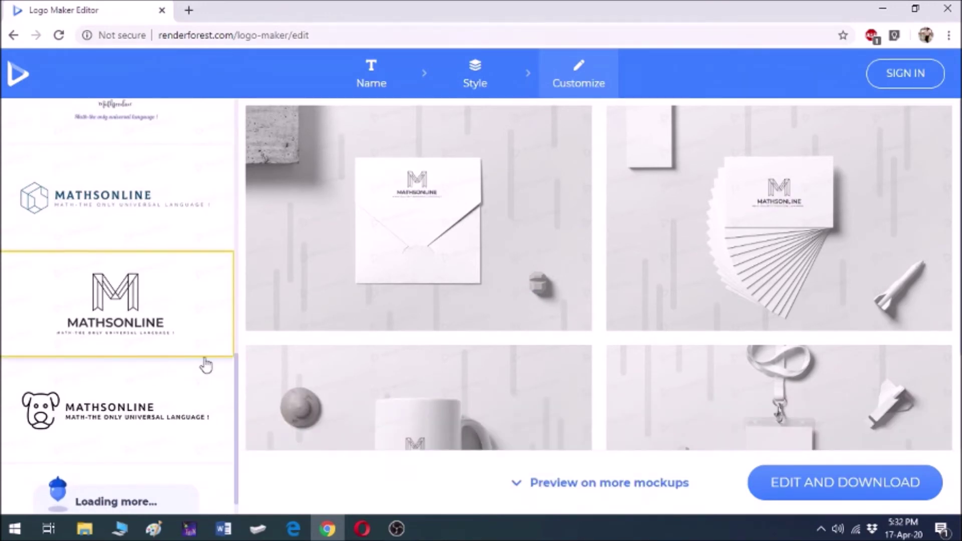
{"action": "left_click_drag", "start_coordinate": [236, 396], "coordinate": [233, 132]}
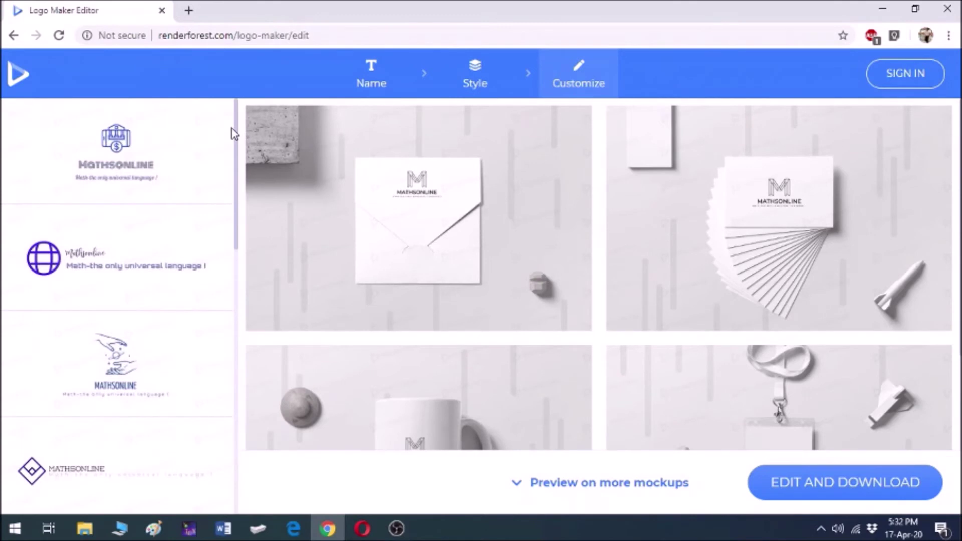
{"action": "left_click", "coordinate": [148, 139]}
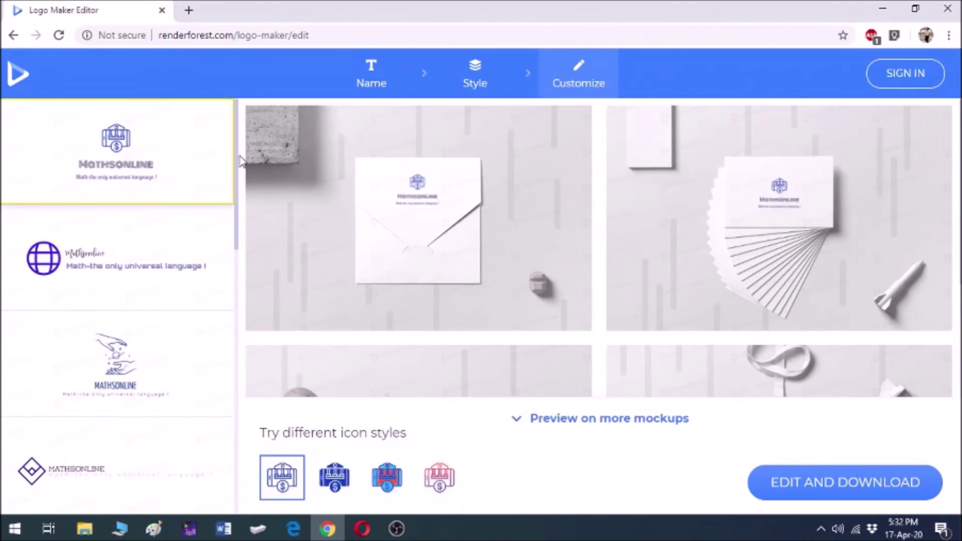
{"action": "left_click_drag", "start_coordinate": [240, 161], "coordinate": [246, 394]}
{"action": "left_click", "coordinate": [139, 365]}
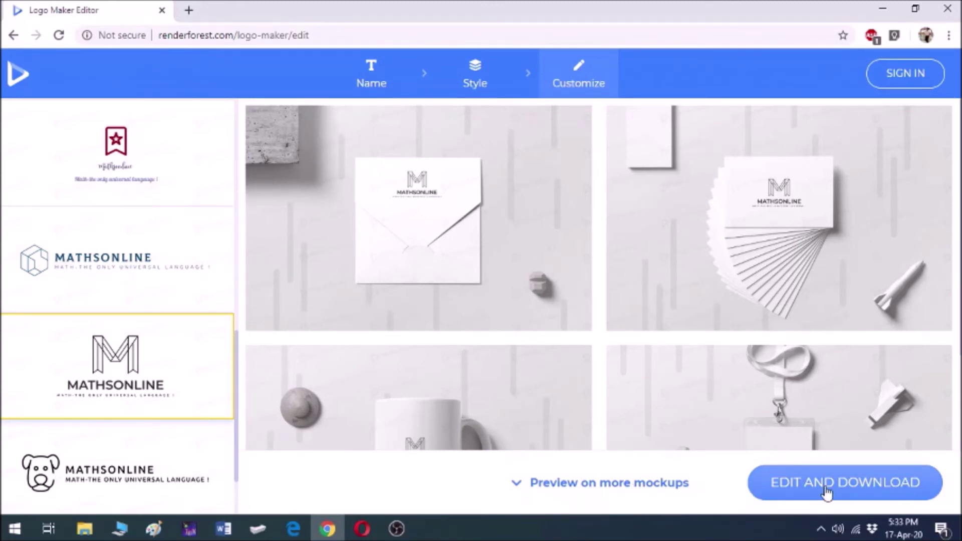
Proceed to editing, switch to account creation and fill in the account holder's name.
{"action": "left_click", "coordinate": [826, 490]}
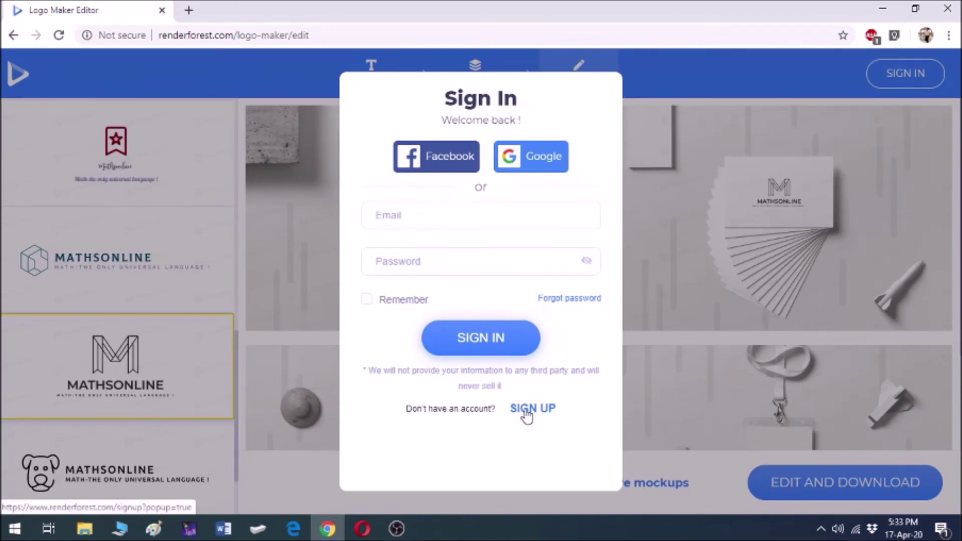
{"action": "left_click", "coordinate": [525, 409]}
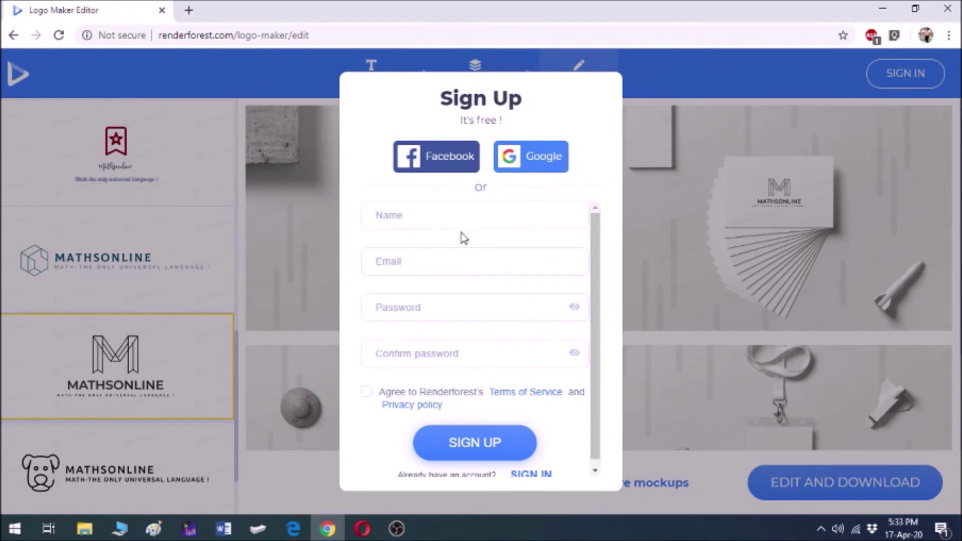
{"action": "left_click", "coordinate": [459, 215]}
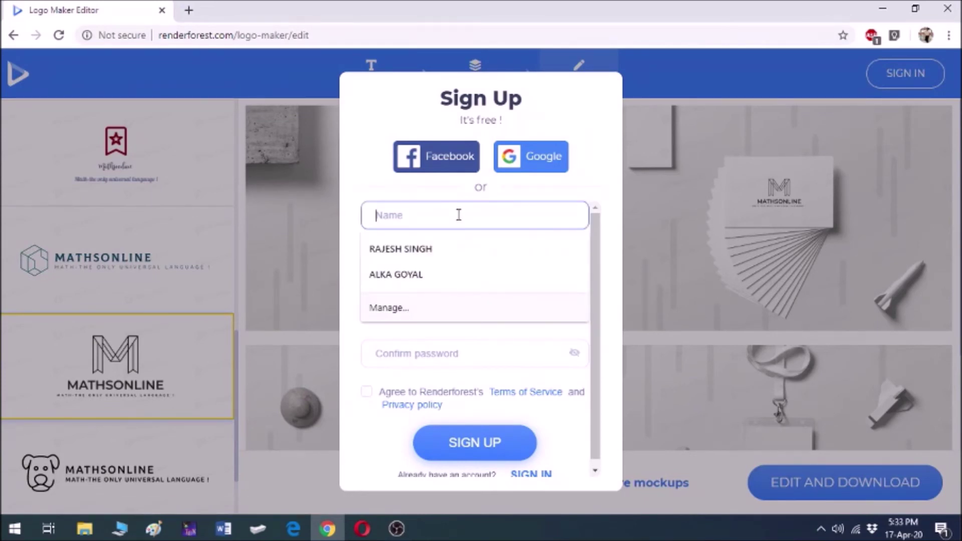
{"action": "left_click", "coordinate": [438, 250]}
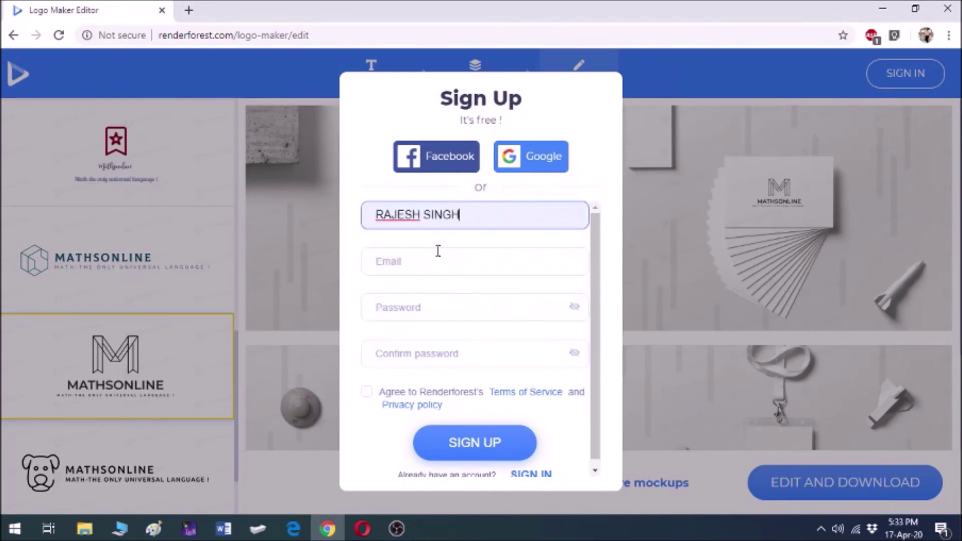
Enter the account e-mail address.
{"action": "left_click", "coordinate": [439, 260]}
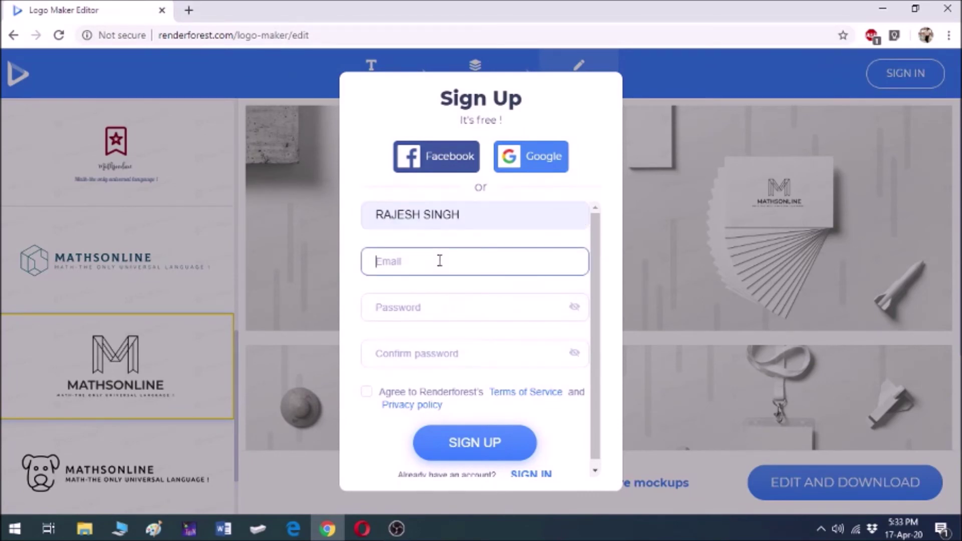
{"action": "type", "text": "si"}
{"action": "key", "text": "BackSpace"}
{"action": "key", "text": "BackSpace"}
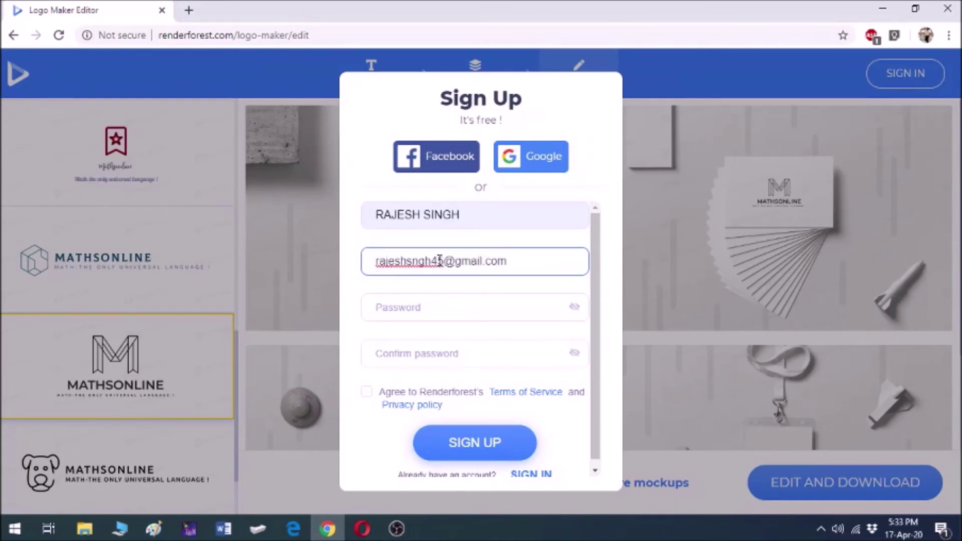
Set and confirm the account password, accept the terms of service and sign up.
{"action": "key", "text": "Tab"}
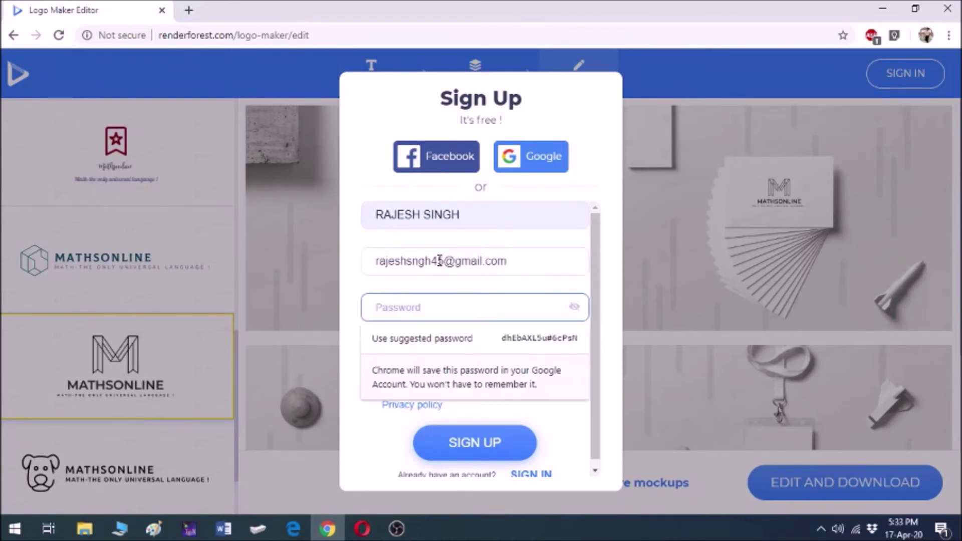
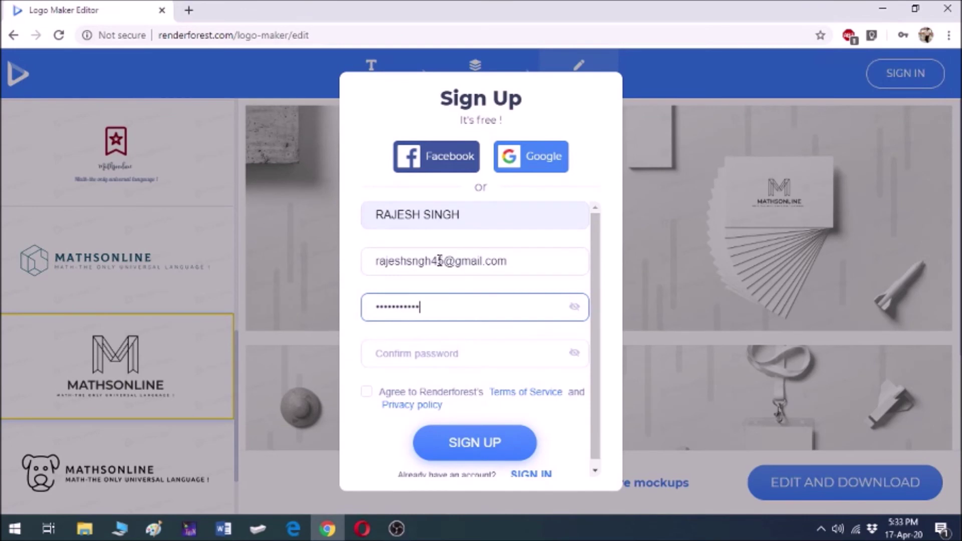
{"action": "left_click", "coordinate": [456, 353]}
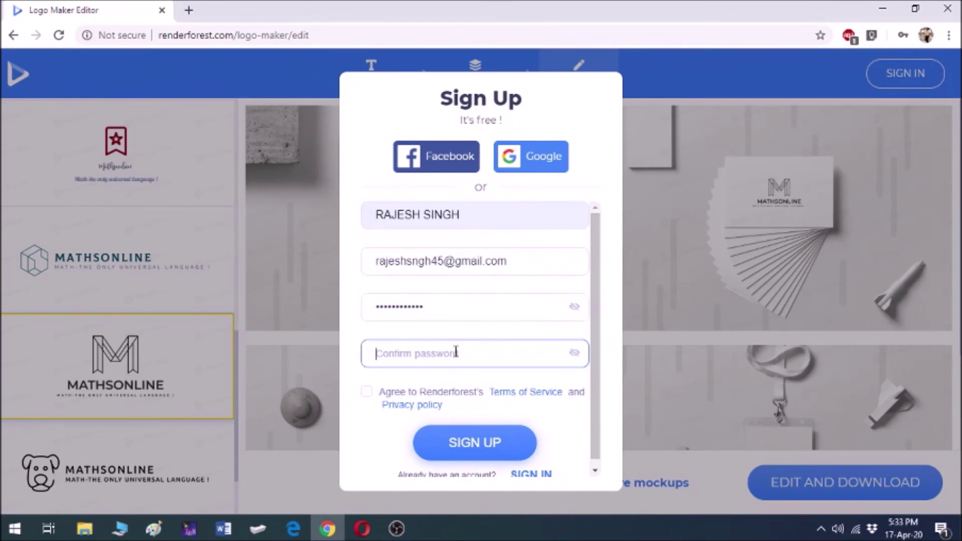
{"action": "type", "text": "r"}
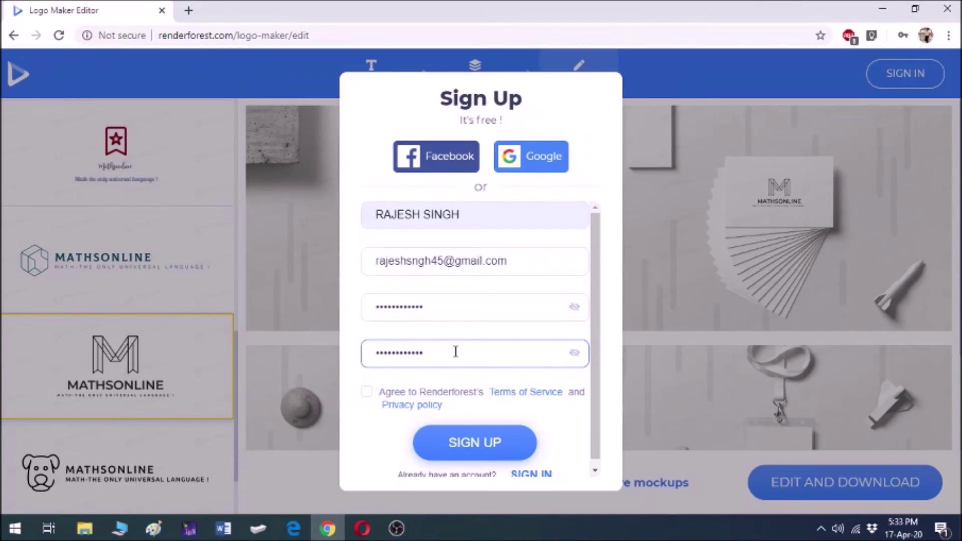
{"action": "left_click", "coordinate": [366, 392]}
{"action": "left_click", "coordinate": [475, 443]}
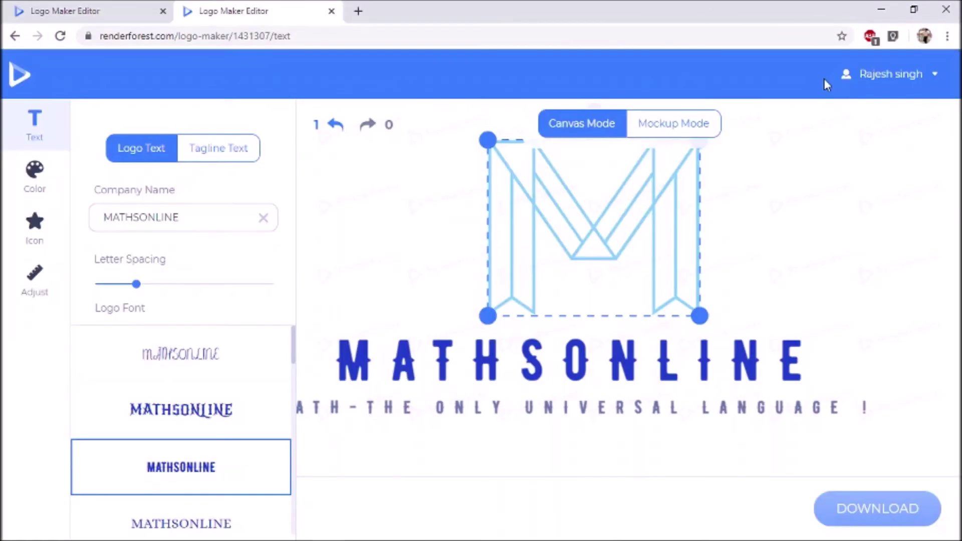
Shift MATHSONLINE right and resize the tagline so it sits centred beneath the name.
{"action": "left_click_drag", "start_coordinate": [640, 350], "coordinate": [721, 350]}
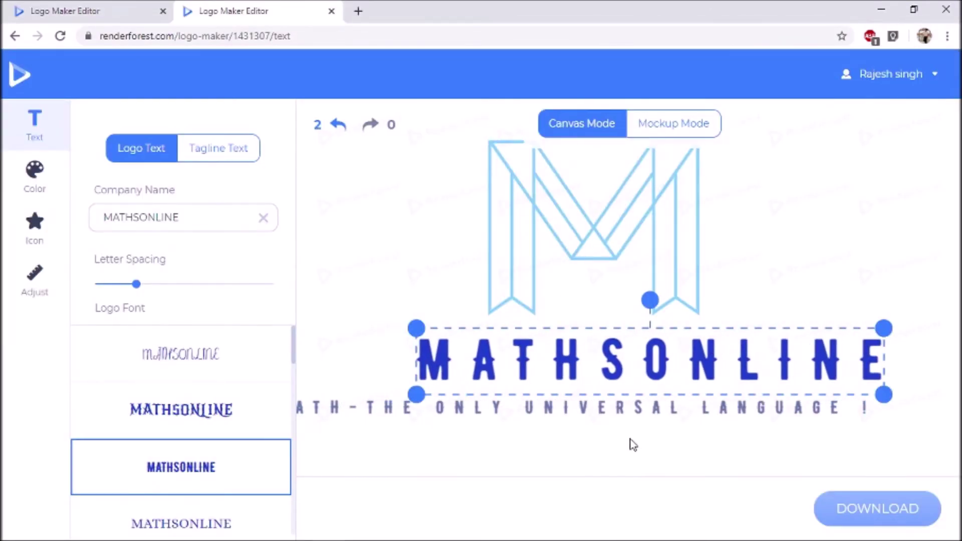
{"action": "left_click_drag", "start_coordinate": [634, 408], "coordinate": [788, 414]}
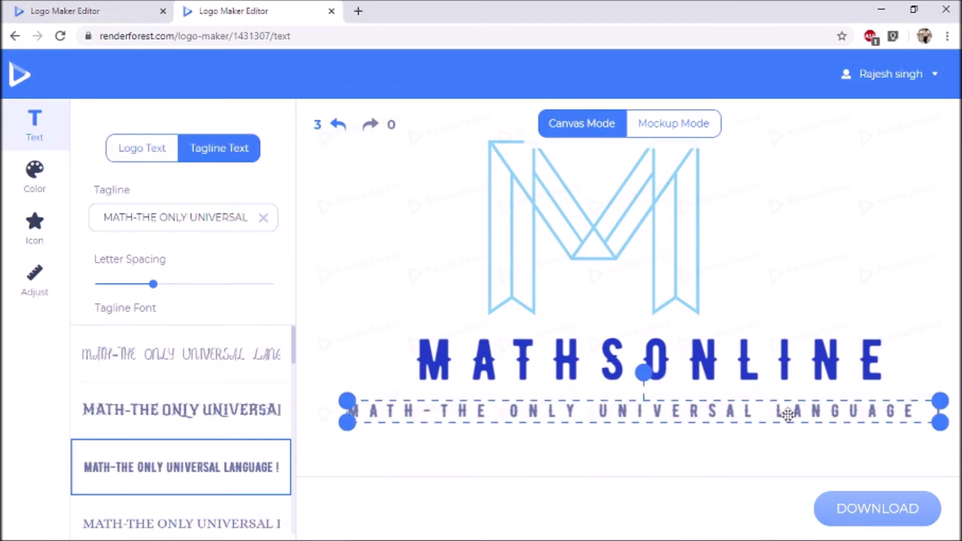
{"action": "left_click_drag", "start_coordinate": [939, 407], "coordinate": [870, 407]}
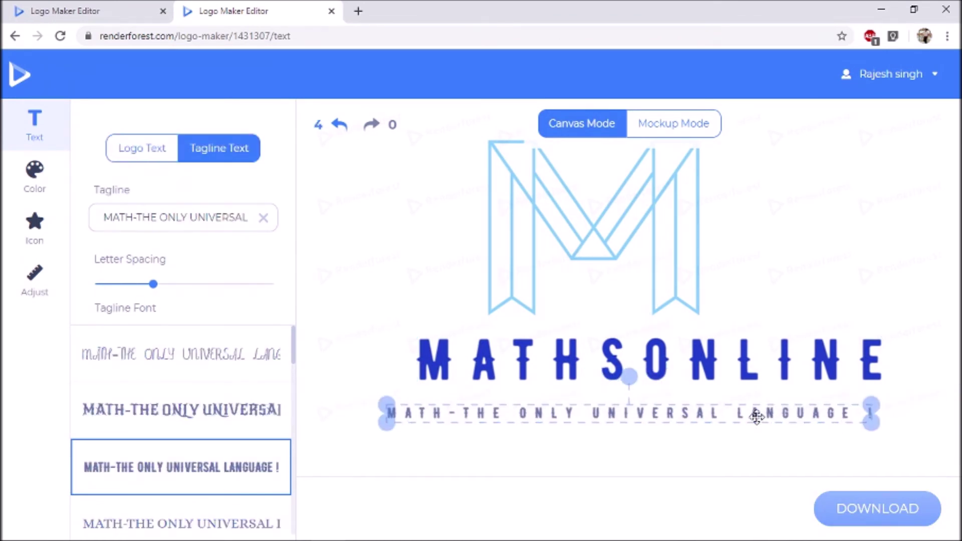
{"action": "left_click_drag", "start_coordinate": [757, 415], "coordinate": [786, 416]}
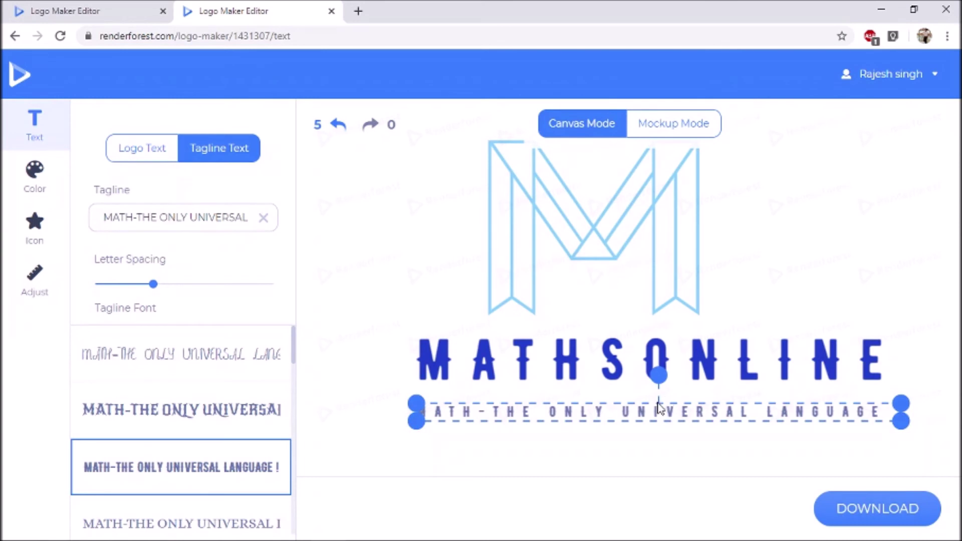
{"action": "left_click_drag", "start_coordinate": [659, 381], "coordinate": [654, 372]}
{"action": "left_click", "coordinate": [646, 411]}
{"action": "mouse_move", "coordinate": [417, 421]}
{"action": "left_mouse_down"}
{"action": "mouse_move", "coordinate": [410, 427]}
{"action": "mouse_move", "coordinate": [424, 425]}
{"action": "left_mouse_up"}
{"action": "left_click_drag", "start_coordinate": [885, 404], "coordinate": [877, 405]}
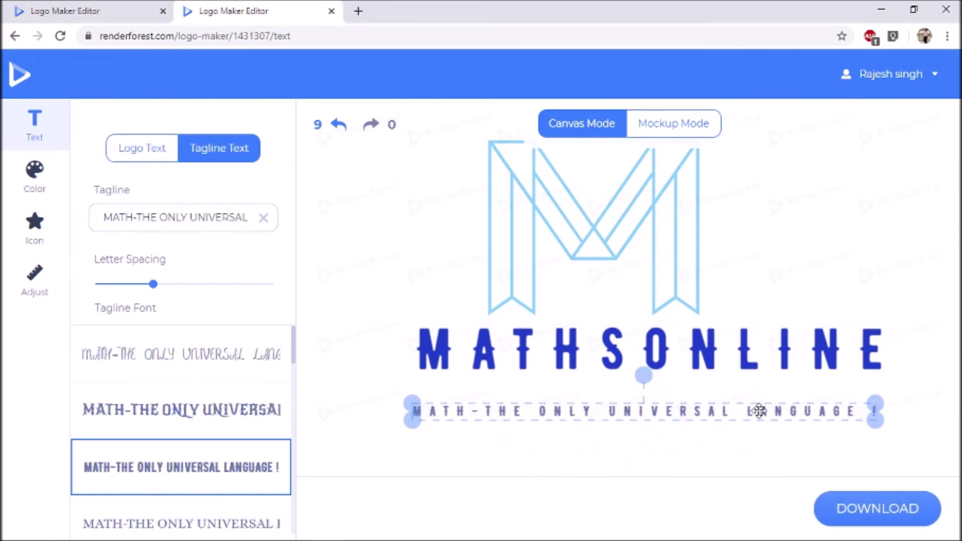
Shrink the M icon, place it left of MATHSONLINE, and tighten the name's letter spacing.
{"action": "left_click", "coordinate": [759, 411]}
{"action": "left_click_drag", "start_coordinate": [594, 228], "coordinate": [418, 327]}
{"action": "left_click_drag", "start_coordinate": [526, 429], "coordinate": [526, 387]}
{"action": "left_click_drag", "start_coordinate": [421, 322], "coordinate": [343, 365]}
{"action": "left_click_drag", "start_coordinate": [408, 414], "coordinate": [391, 404]}
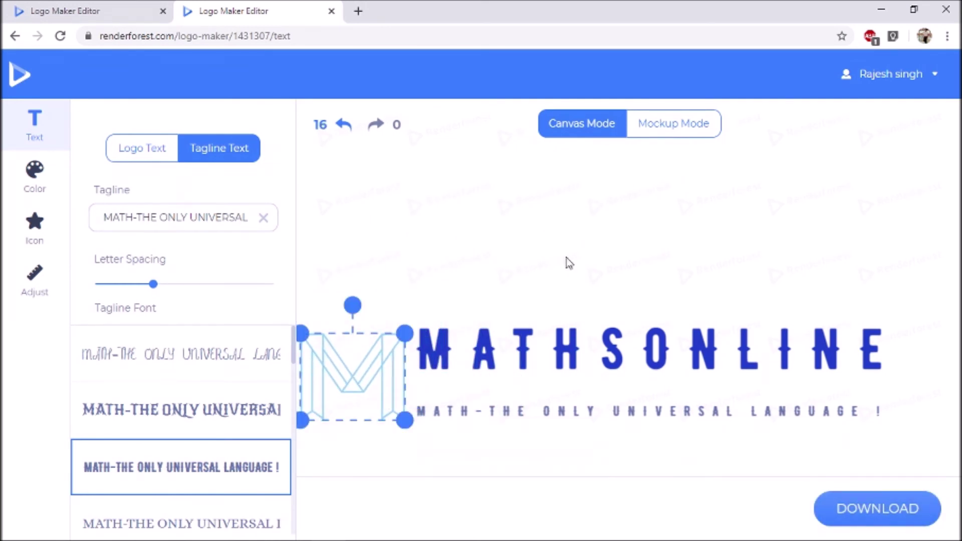
{"action": "left_click_drag", "start_coordinate": [583, 352], "coordinate": [584, 361]}
{"action": "left_click", "coordinate": [586, 269]}
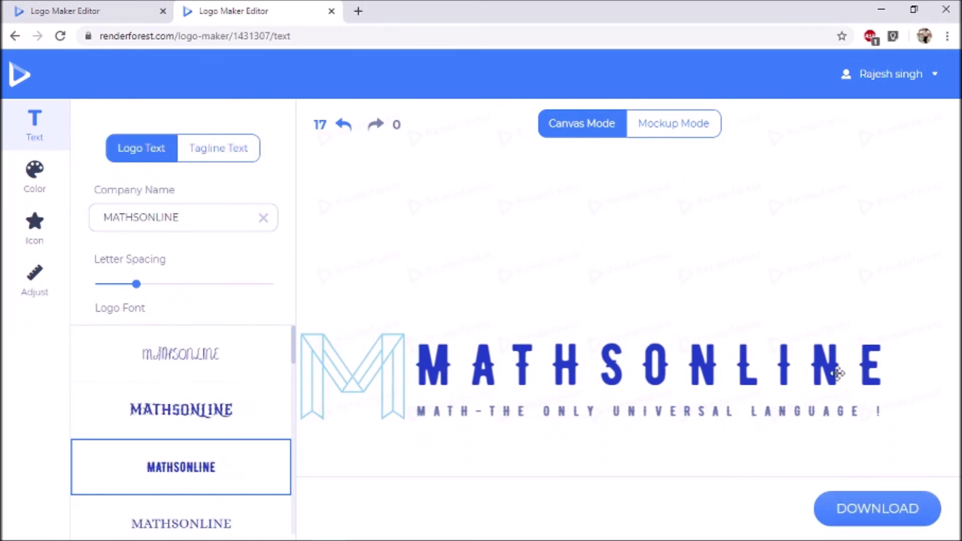
{"action": "left_click", "coordinate": [136, 284]}
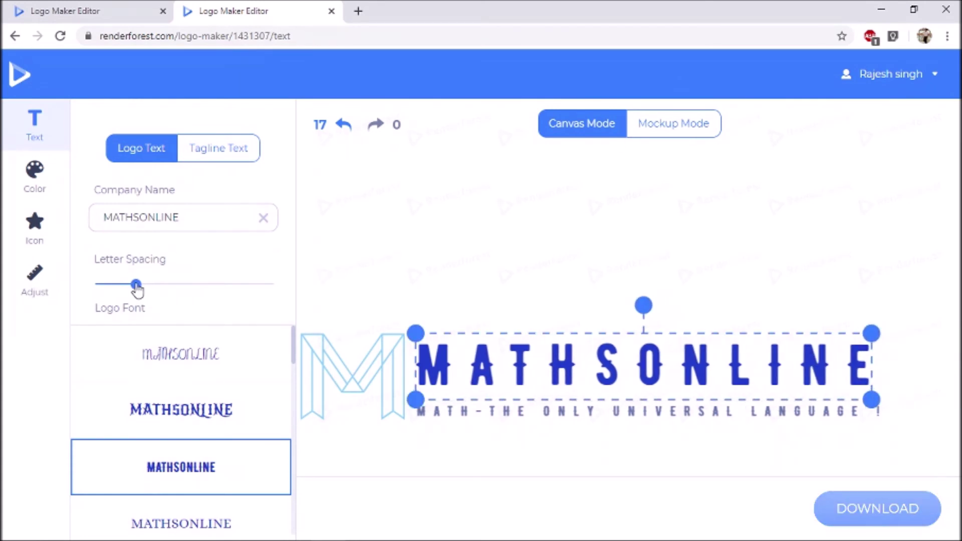
Apply a palette turning the M icon pink and make the name text dark red (#7A211E).
{"action": "left_click", "coordinate": [318, 269]}
{"action": "left_click", "coordinate": [35, 178]}
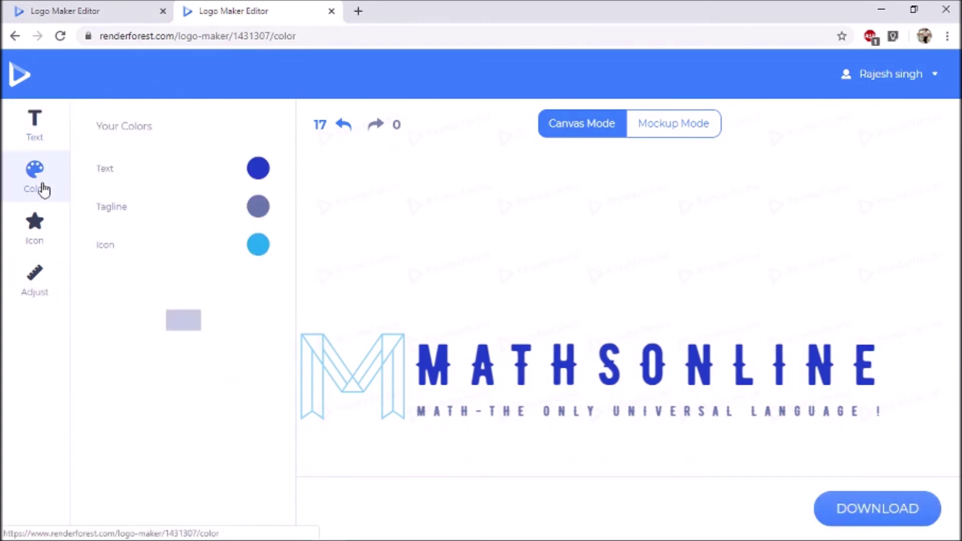
{"action": "left_click", "coordinate": [129, 380]}
{"action": "left_click", "coordinate": [257, 169]}
{"action": "left_click_drag", "start_coordinate": [195, 346], "coordinate": [125, 347]}
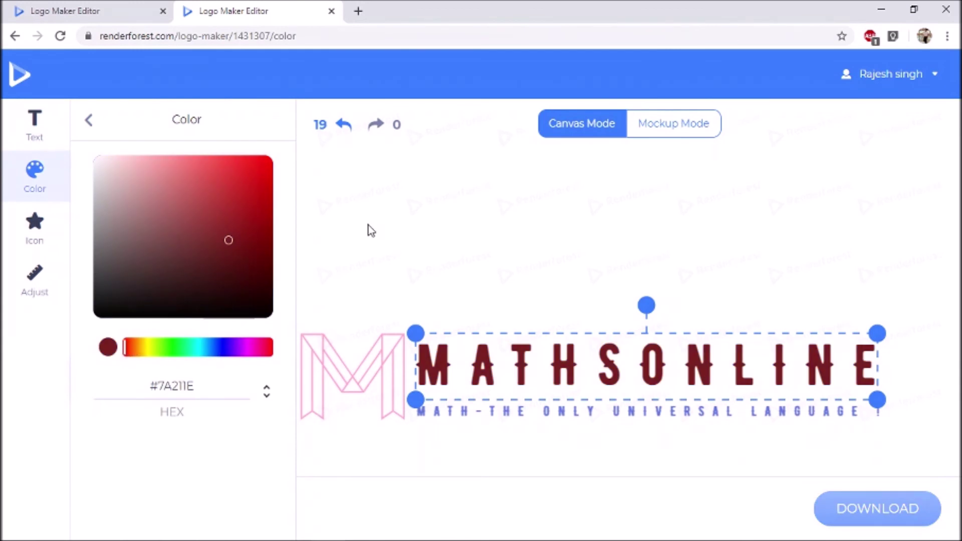
{"action": "left_click", "coordinate": [364, 369]}
Adjust the icon's opacity, then choose the free low-quality PNG download plan.
{"action": "left_click", "coordinate": [65, 284]}
{"action": "left_click_drag", "start_coordinate": [184, 296], "coordinate": [283, 307]}
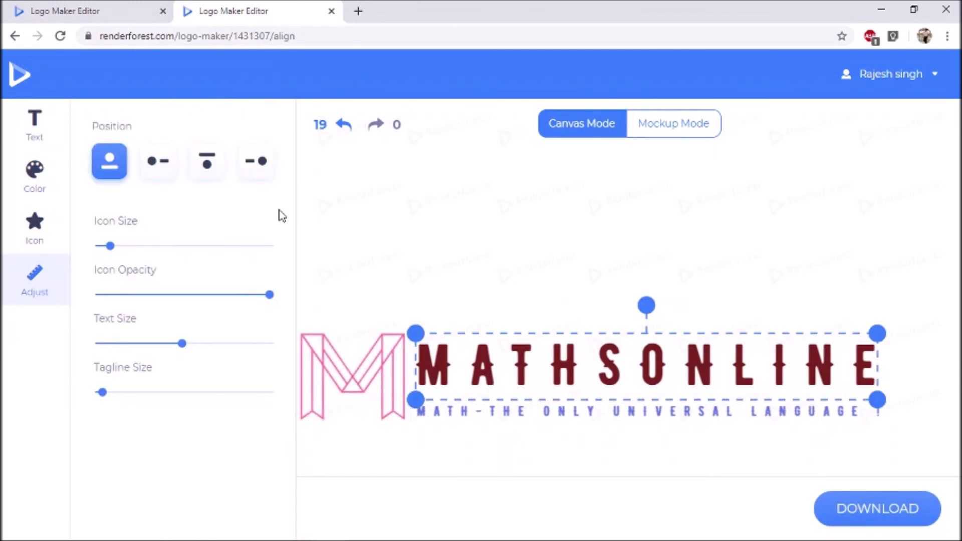
{"action": "left_click", "coordinate": [755, 216]}
{"action": "left_click", "coordinate": [856, 510]}
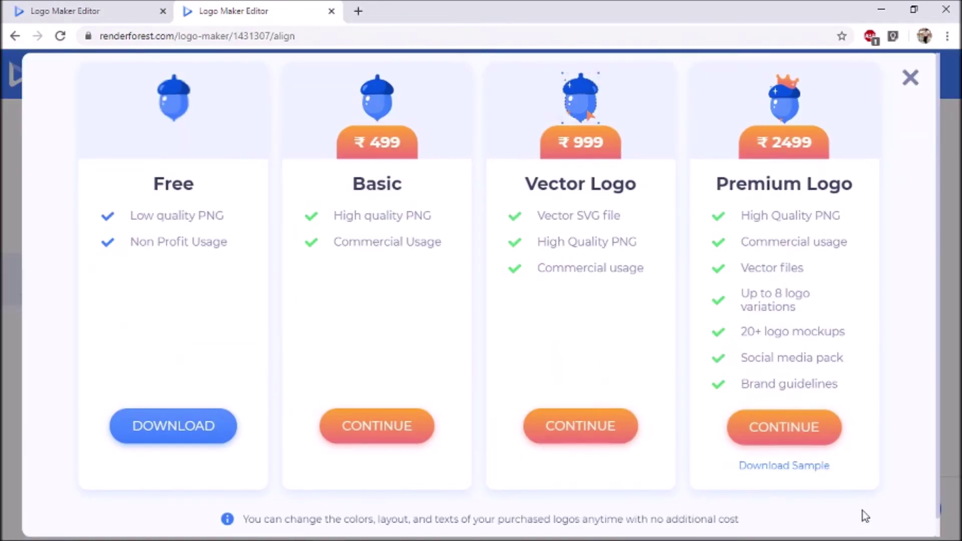
{"action": "left_click", "coordinate": [175, 426]}
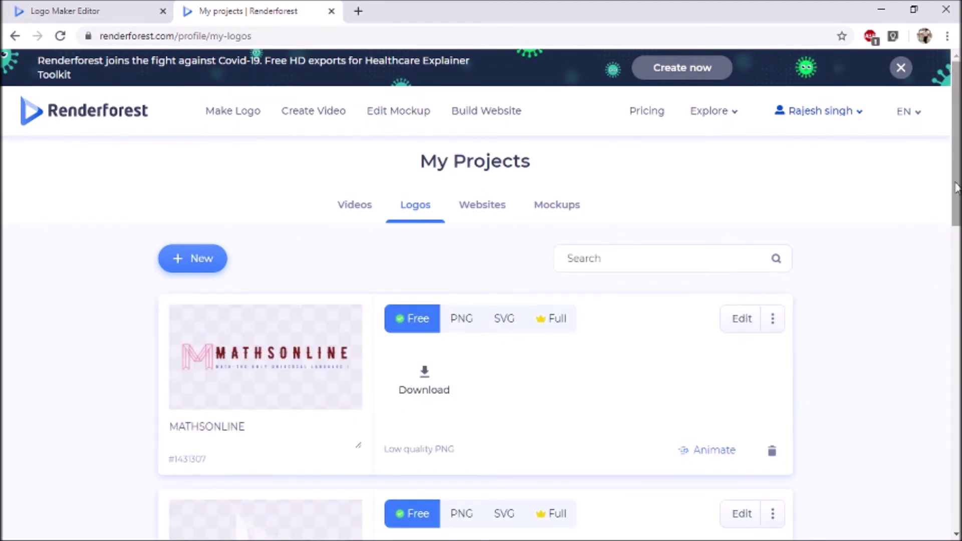
Download the free MATHSONLINE PNG and show it in the Downloads folder.
{"action": "left_click_drag", "start_coordinate": [957, 188], "coordinate": [957, 220]}
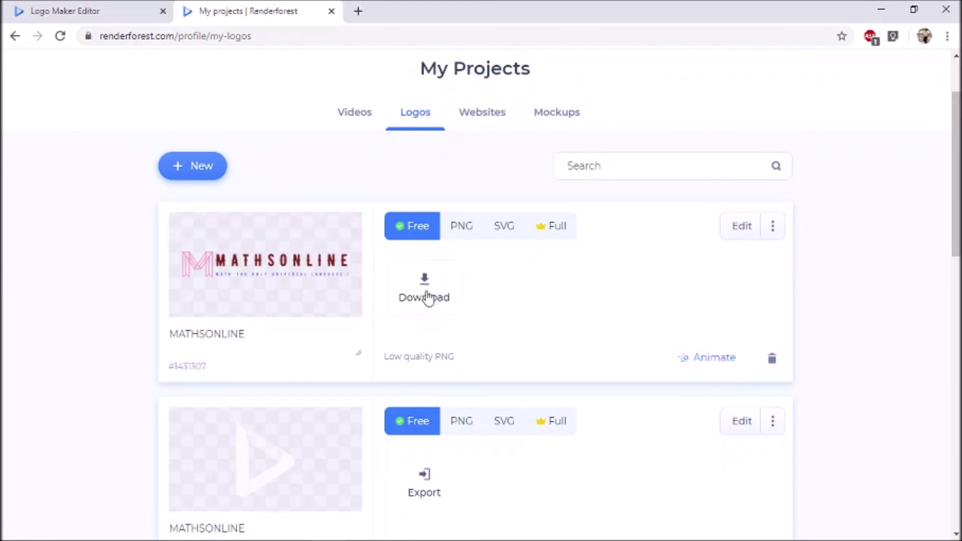
{"action": "left_click", "coordinate": [427, 298]}
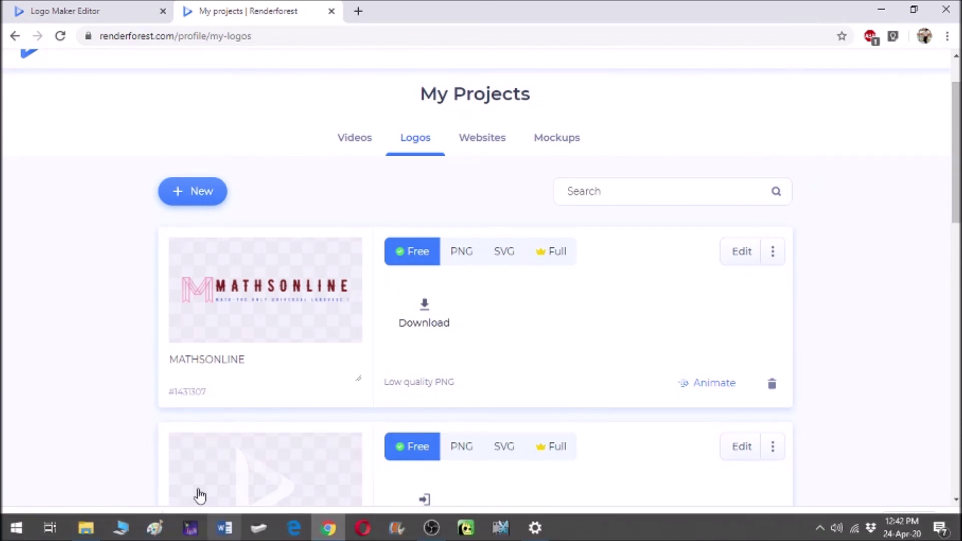
{"action": "left_click", "coordinate": [145, 525]}
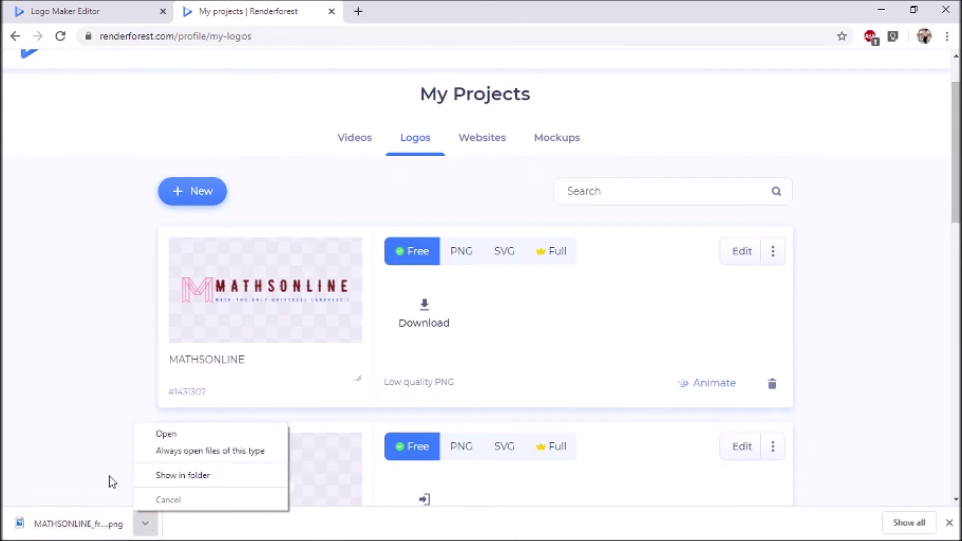
{"action": "left_click", "coordinate": [183, 475]}
Open MATHSONLINE_free-file.png with FastStone Image Viewer.
{"action": "right_click", "coordinate": [212, 241]}
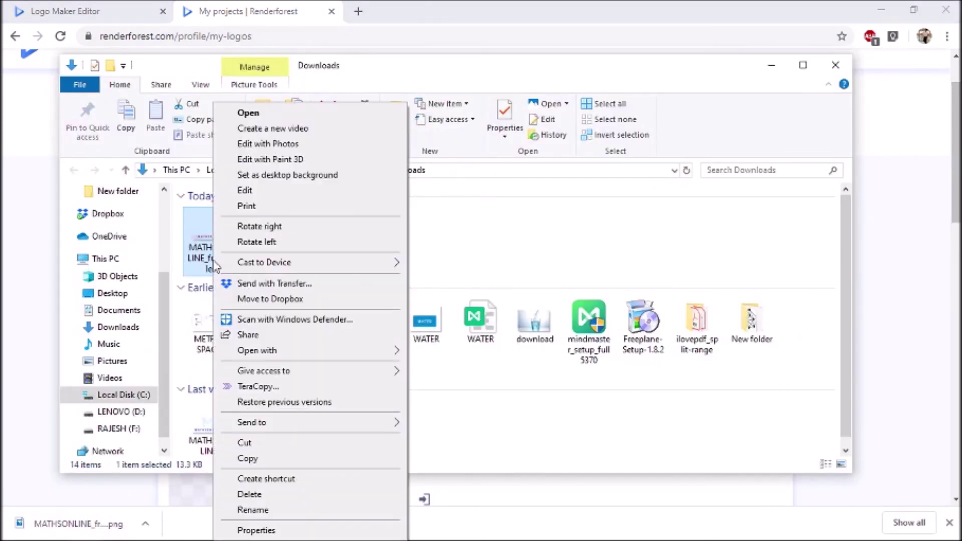
{"action": "mouse_move", "coordinate": [393, 358]}
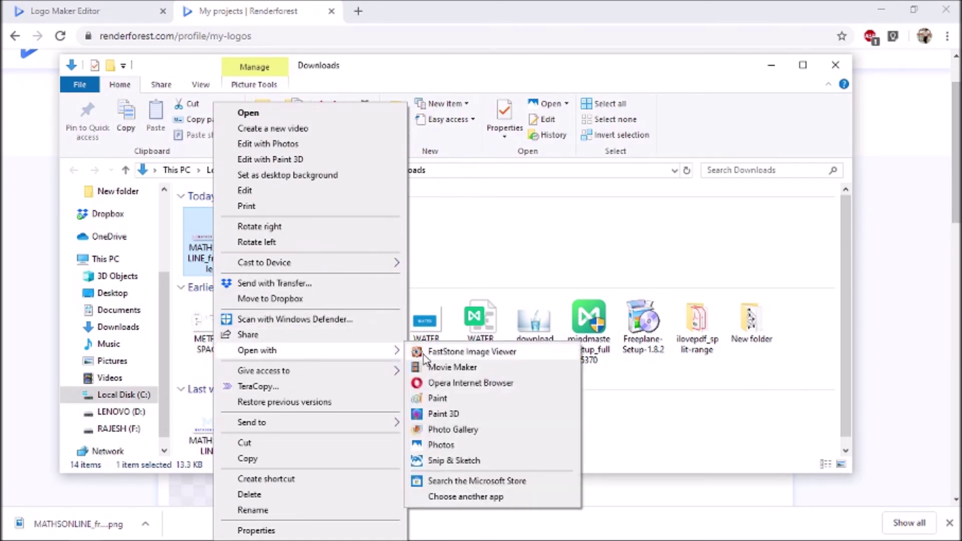
{"action": "left_click", "coordinate": [445, 360]}
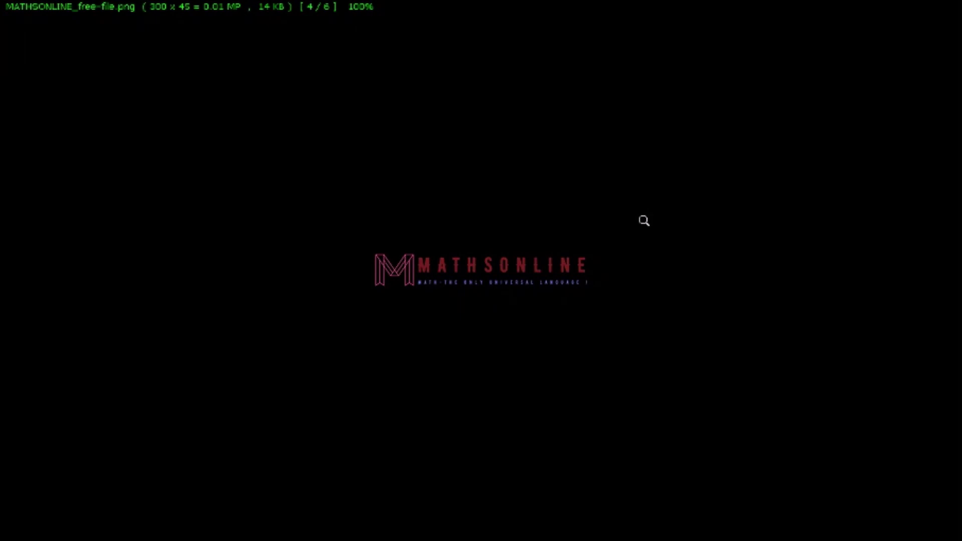
Zoom in on MATHSONLINE_free-file.png to inspect the pink-red M icon and tagline.
{"action": "scroll", "coordinate": [623, 234], "scroll_direction": "up", "scroll_amount": 2}
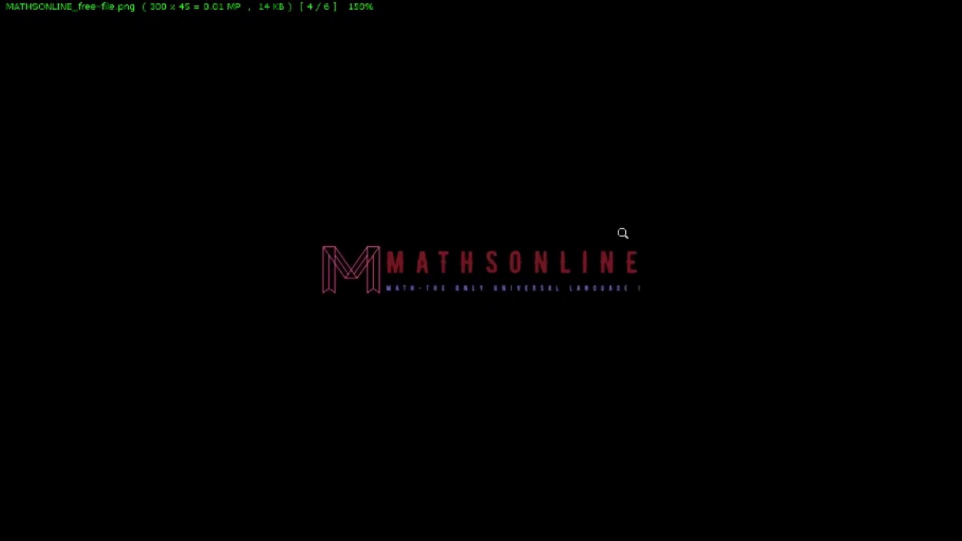
{"action": "scroll", "coordinate": [623, 234], "scroll_direction": "up", "scroll_amount": 2}
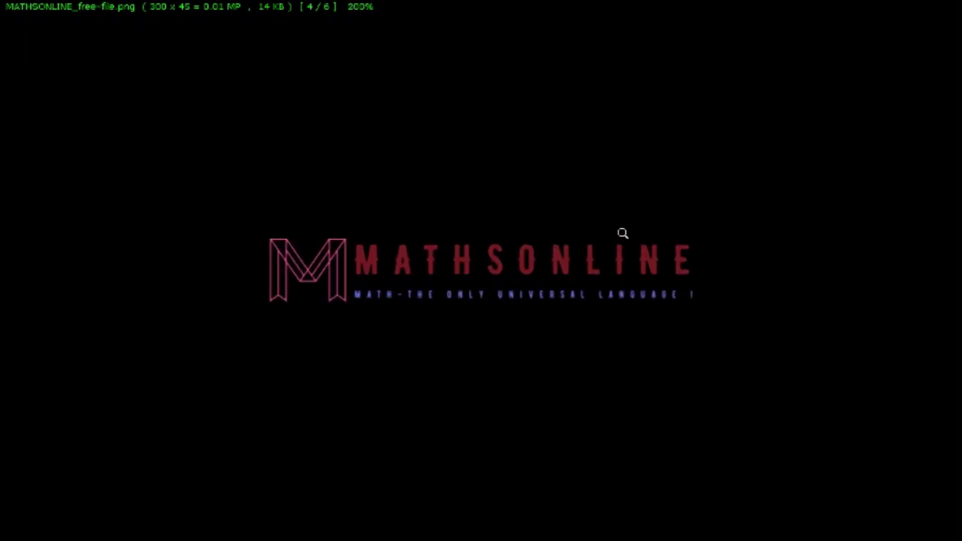